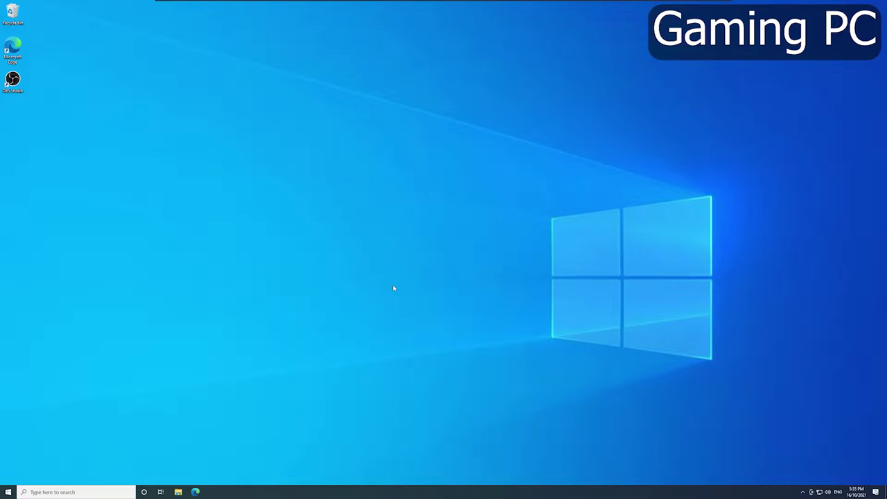
# Open github.com/Palakis/obs-ndi/releases in the browser and download obs-ndi-4.9.0-Windows-Installer.exe from the 4.9.1 release
pyautogui.click(194, 493)
pyautogui.press('super+v')
pyautogui.click(185, 86)
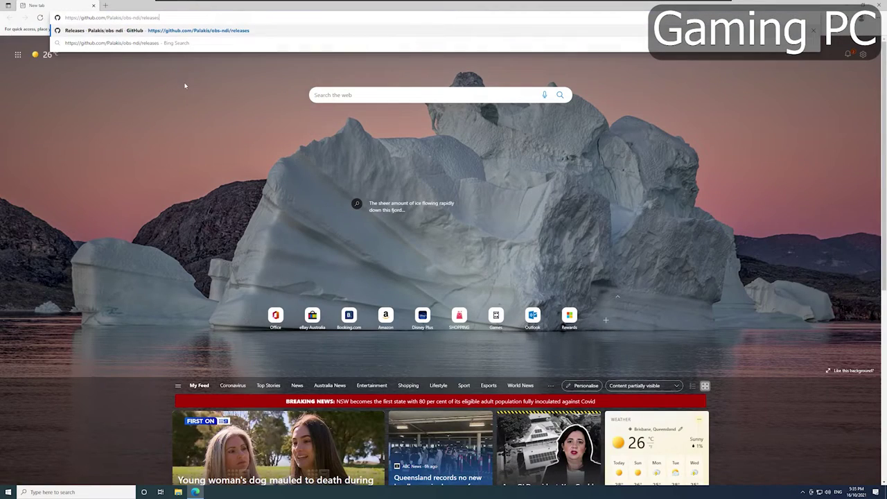
pyautogui.press('Return')
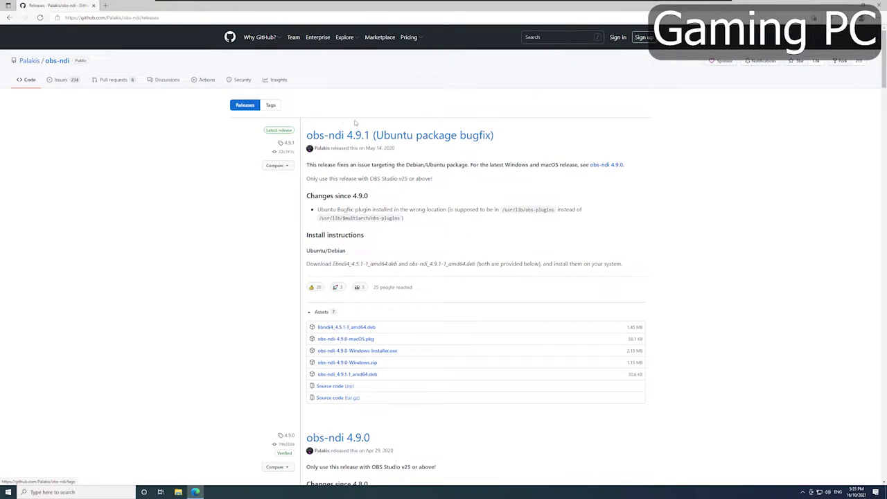
pyautogui.click(406, 139)
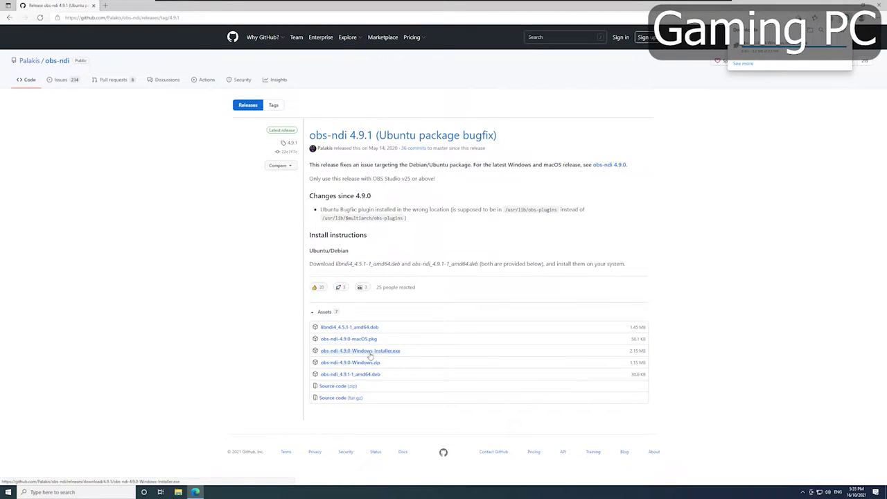
# Run obs-ndi-4.9.0-Windows-Installer from the Downloads folder and allow it to make changes to the device
pyautogui.click(178, 492)
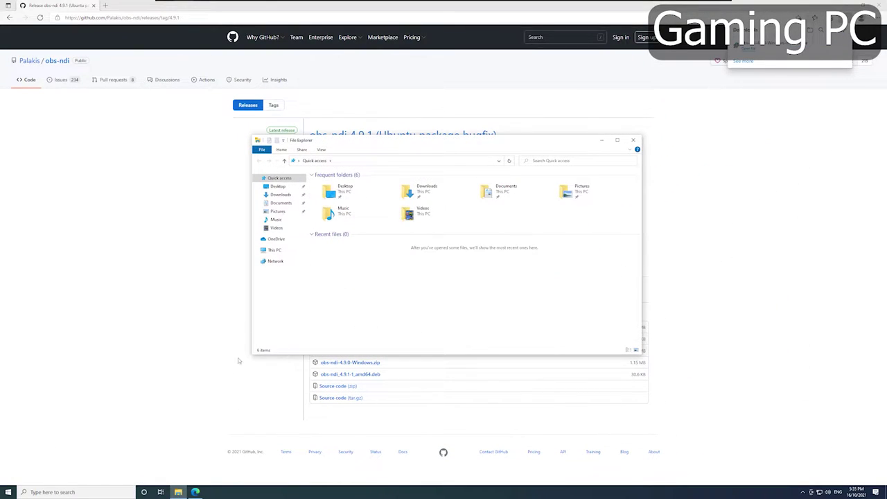
pyautogui.click(281, 194)
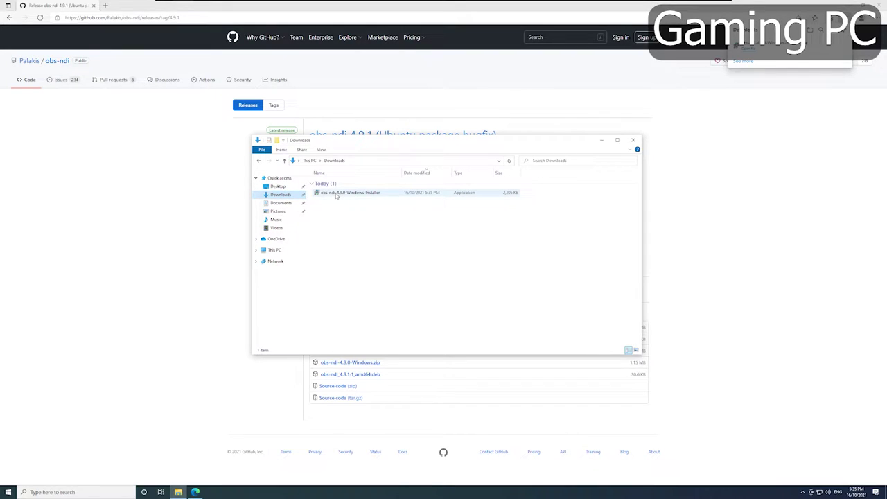
pyautogui.doubleClick(337, 194)
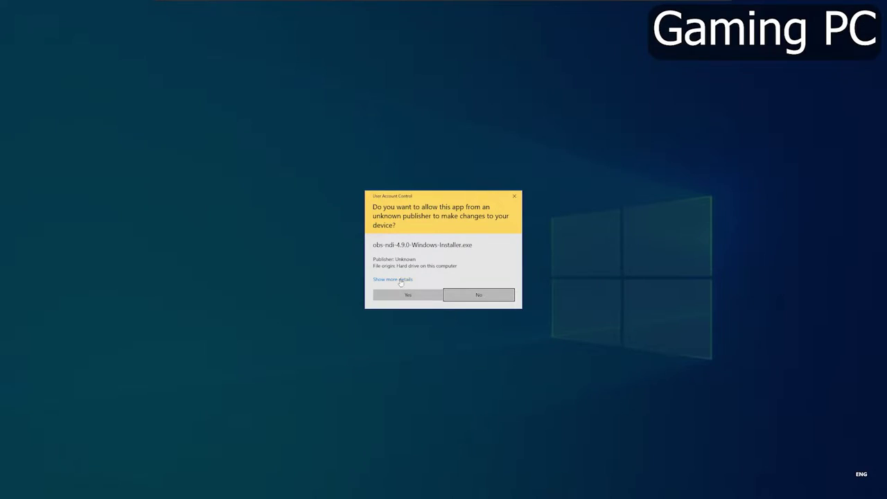
pyautogui.click(407, 294)
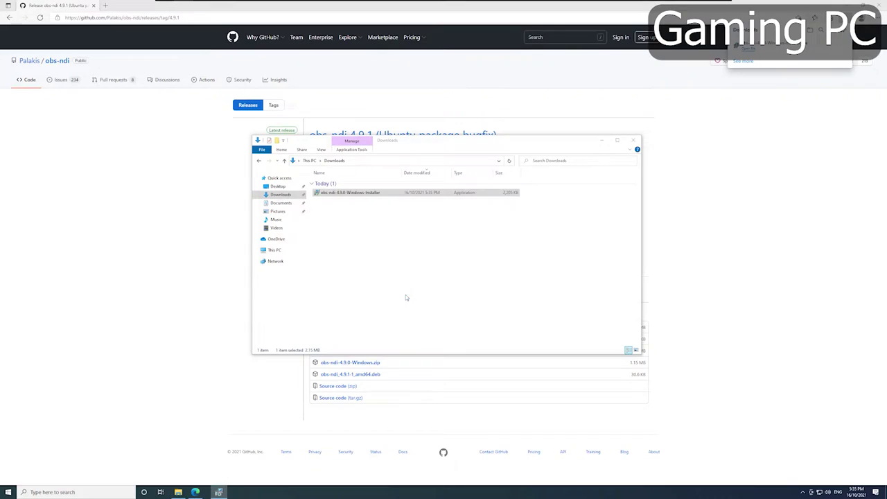
# Install obs-ndi into C:\Program Files\obs-studio as a full installation including the NDI 4.5.1 Runtime
pyautogui.click(484, 303)
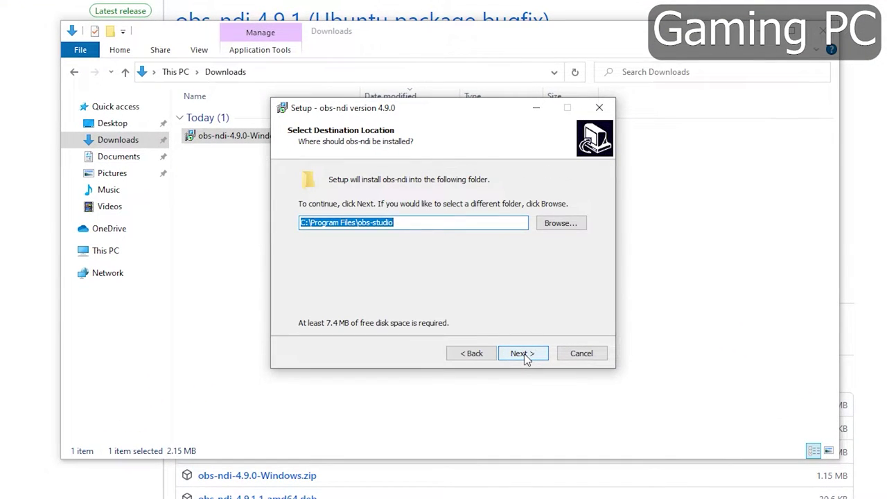
pyautogui.click(526, 357)
pyautogui.click(503, 305)
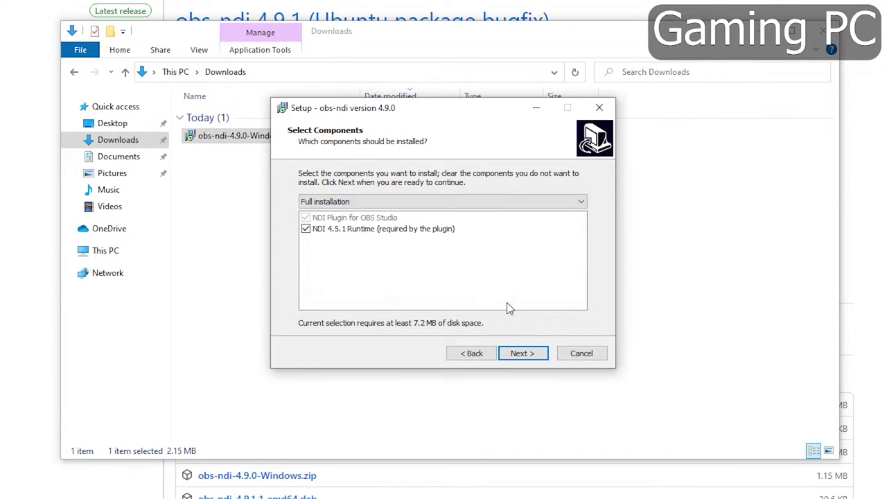
pyautogui.click(522, 354)
pyautogui.click(524, 355)
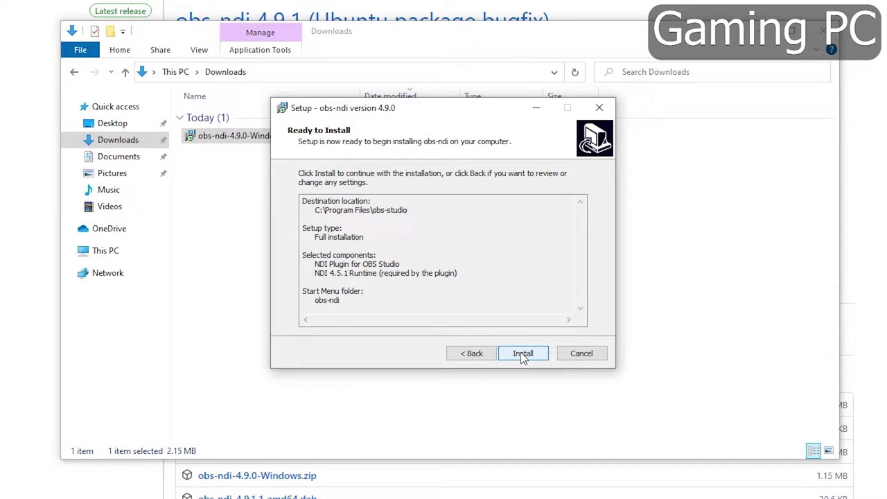
pyautogui.click(523, 355)
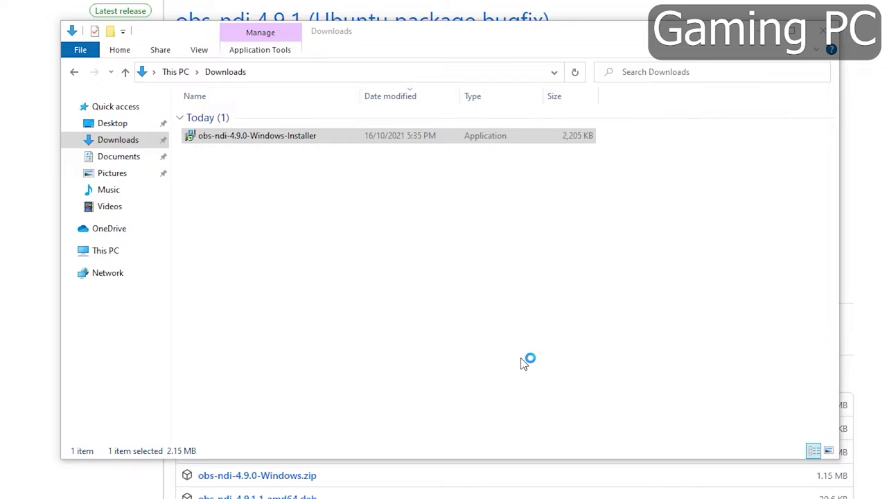
# Accept the NDI 4 Runtime license, install it with the default options and finish the obs-ndi setup
pyautogui.click(383, 311)
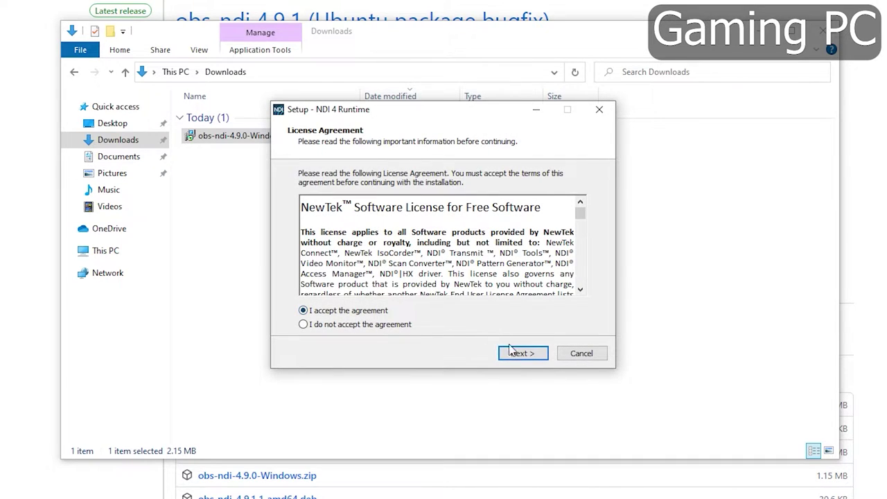
pyautogui.click(525, 353)
pyautogui.click(523, 354)
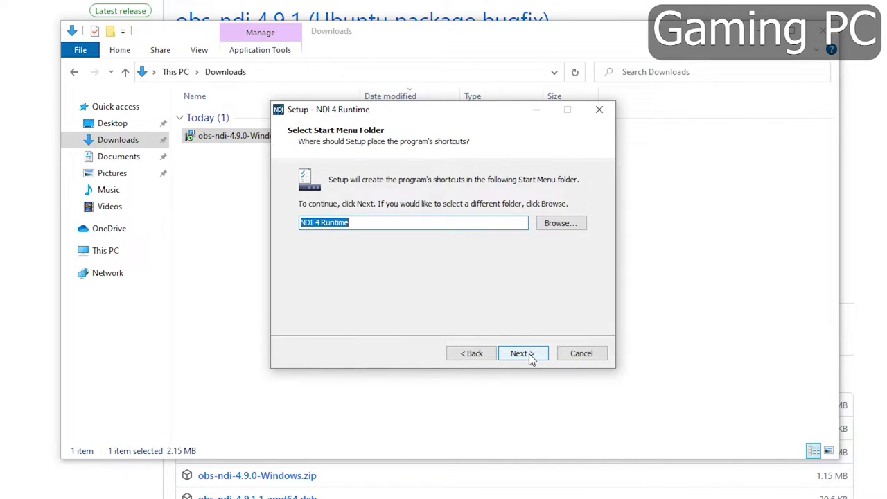
pyautogui.click(523, 354)
pyautogui.click(524, 354)
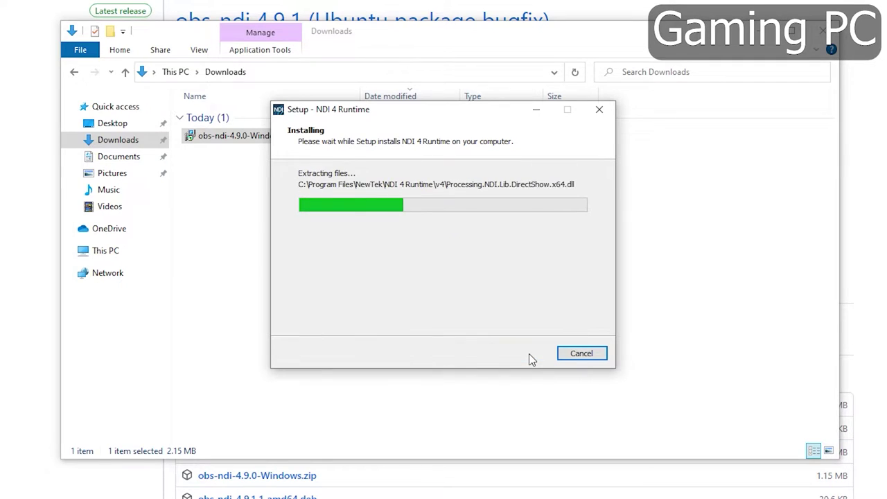
pyautogui.click(529, 355)
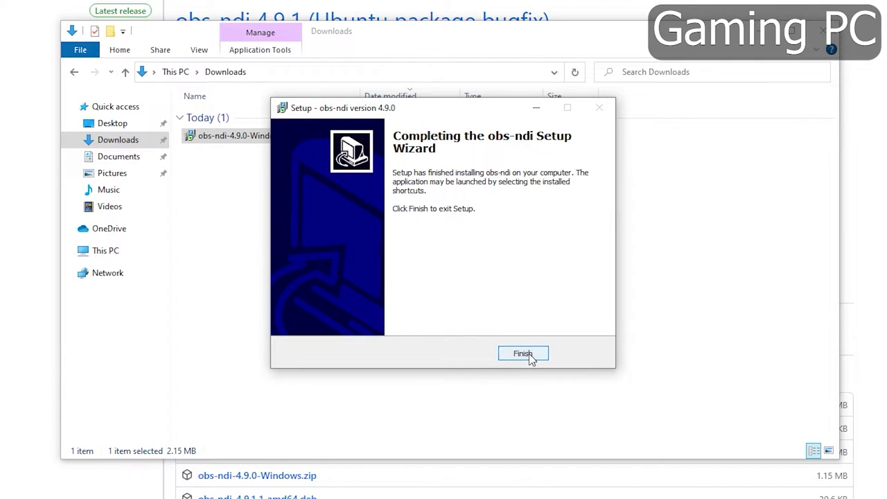
pyautogui.click(529, 355)
# Launch OBS Studio and set the output (scaled) video resolution to 1920x1080
pyautogui.press('super')
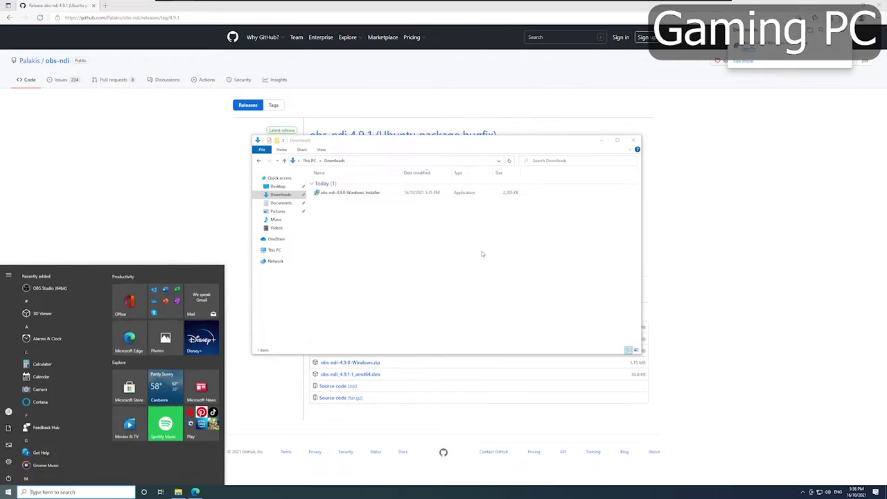
pyautogui.write('obs')
pyautogui.press('Return')
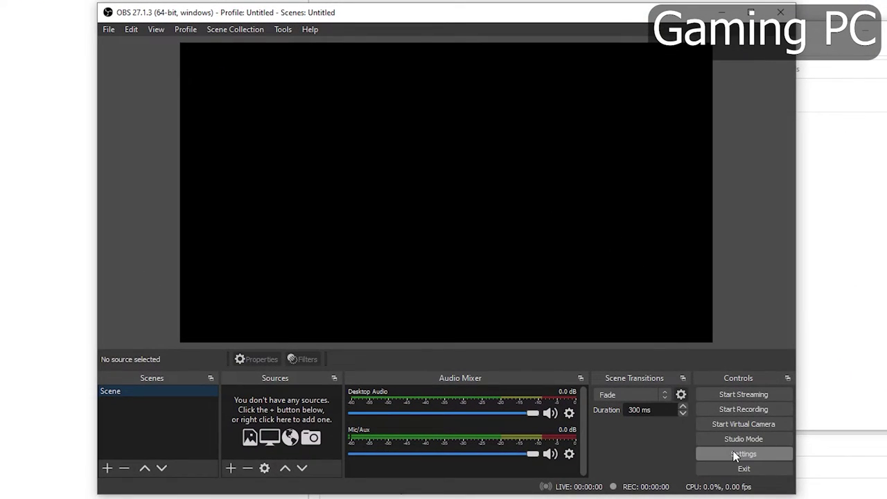
pyautogui.click(736, 455)
pyautogui.click(187, 171)
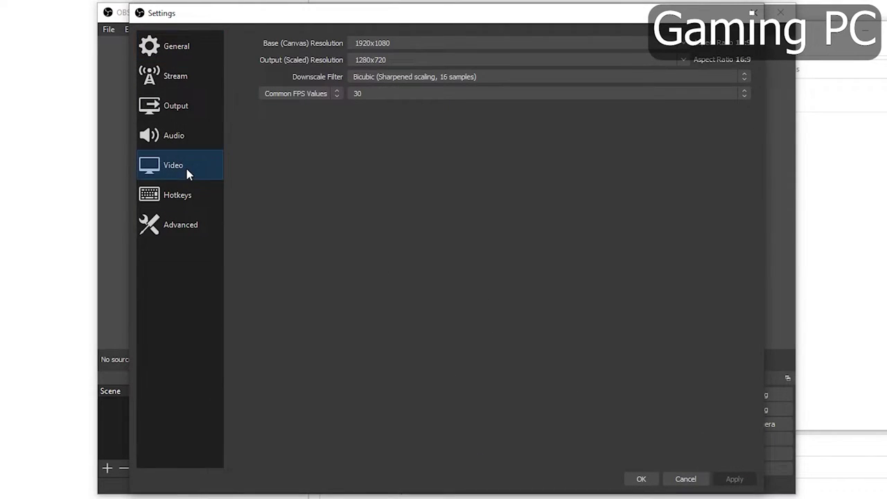
pyautogui.click(687, 60)
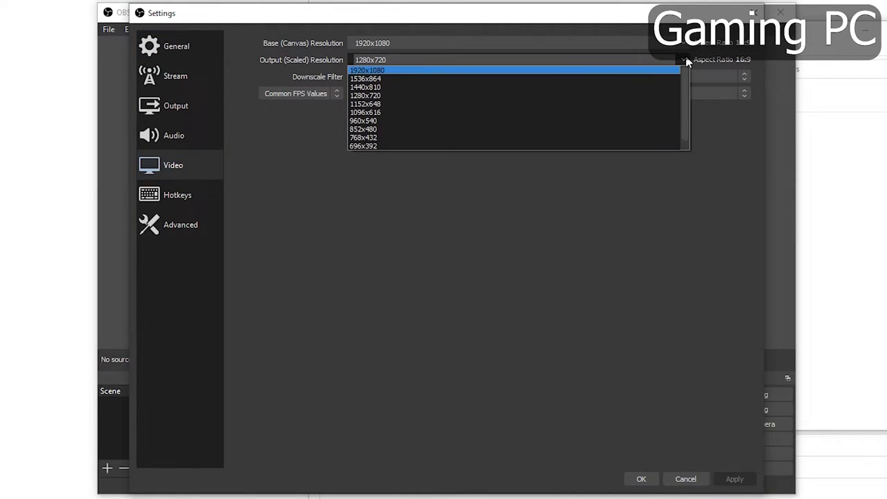
pyautogui.click(650, 70)
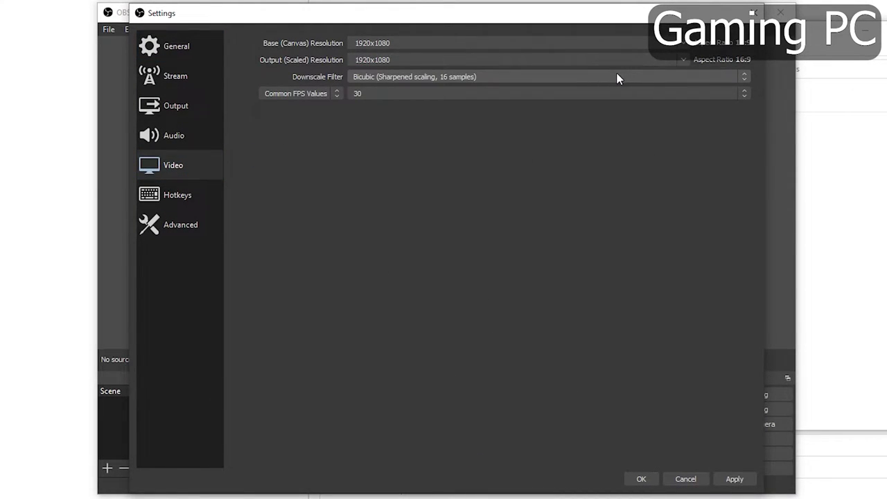
# Set the downscale filter to Bilinear and the frame rate to 60 FPS, and save the video settings
pyautogui.click(619, 77)
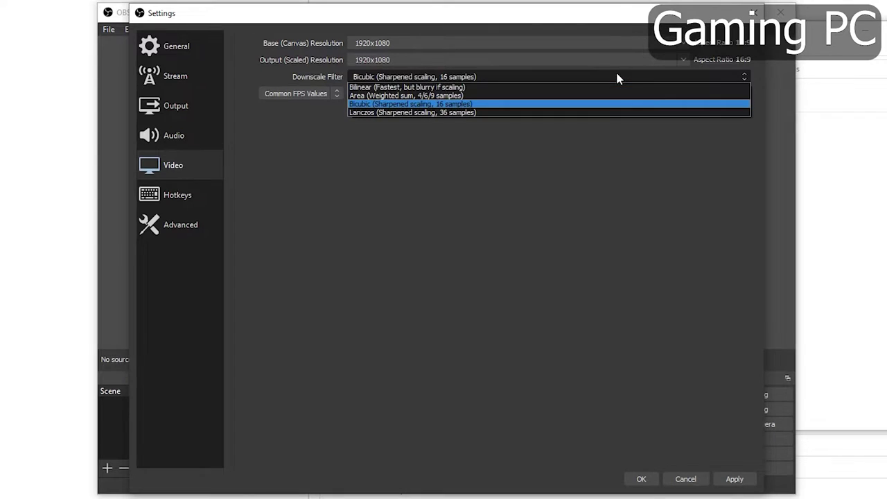
pyautogui.click(563, 88)
pyautogui.click(560, 94)
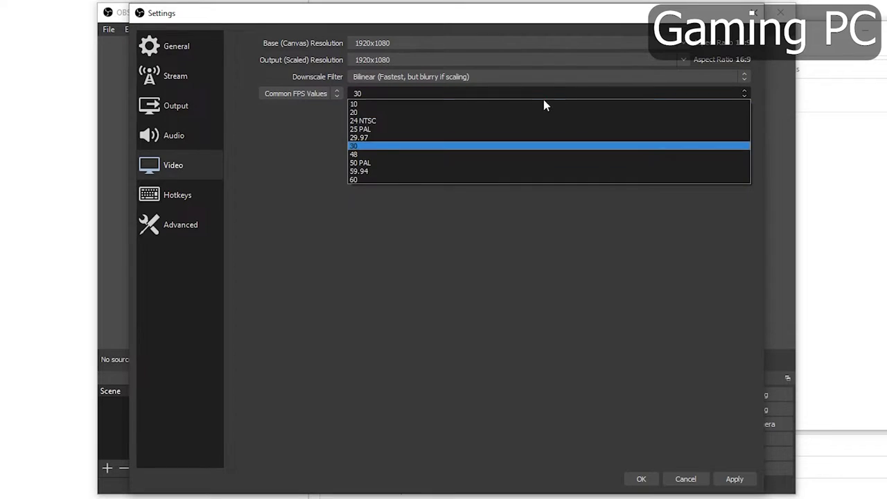
pyautogui.click(448, 181)
pyautogui.click(734, 480)
pyautogui.click(641, 479)
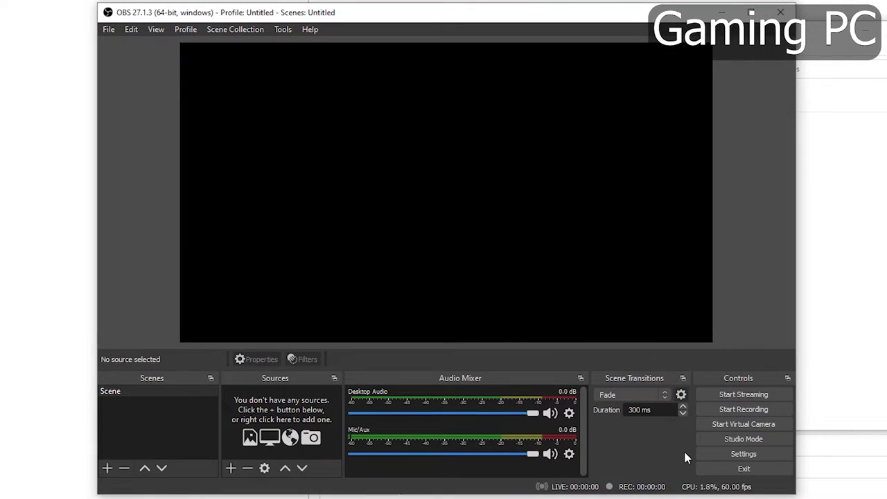
# Enable the NDI main output with the output name "test"
pyautogui.click(281, 32)
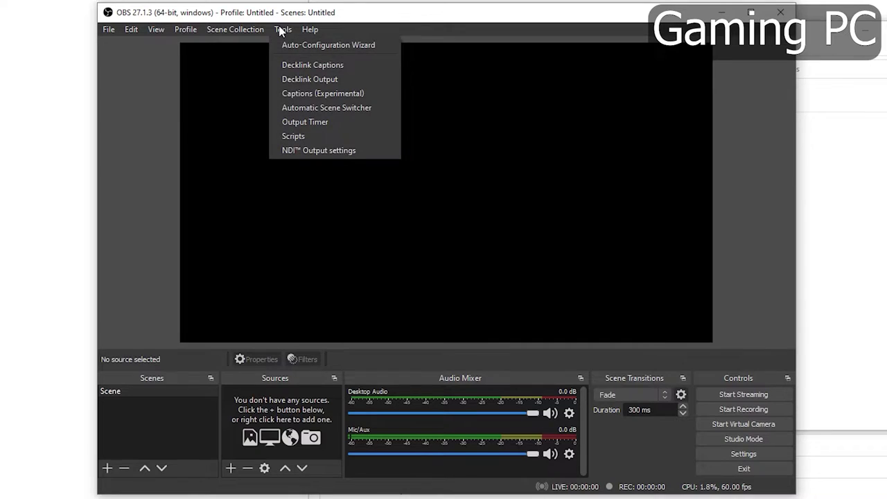
pyautogui.click(343, 150)
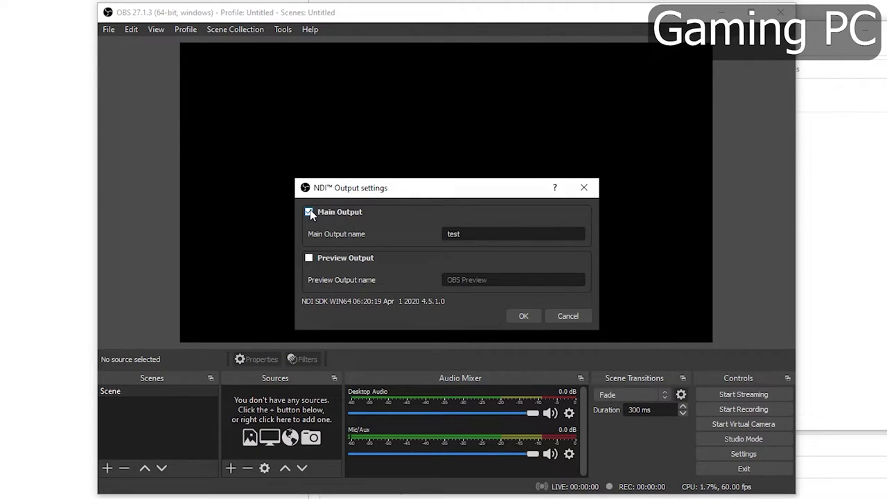
pyautogui.click(521, 317)
# Add a Display Capture source for Display 1 with cursor capture, fitted to the canvas
pyautogui.click(233, 469)
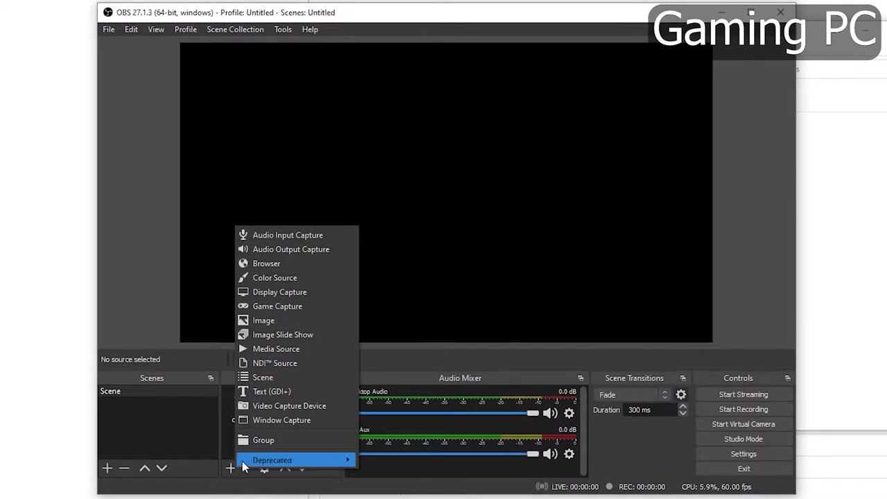
pyautogui.click(303, 295)
pyautogui.click(482, 347)
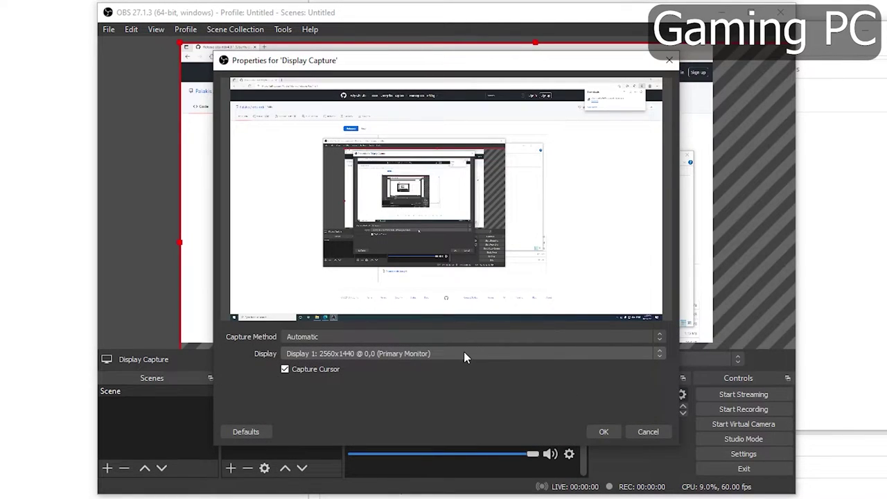
pyautogui.click(601, 431)
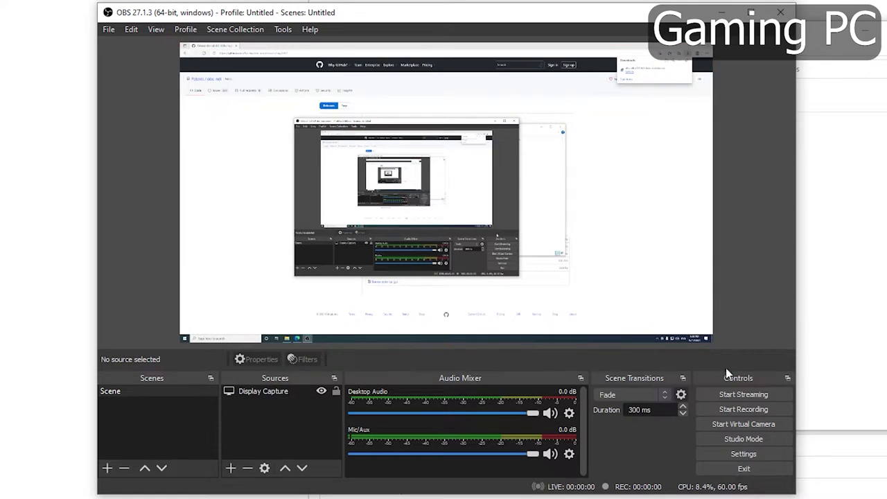
# Set desktop audio to Speakers and Mic/Auxiliary audio to Microphone (High Definition Audio Device), and save the settings
pyautogui.click(742, 454)
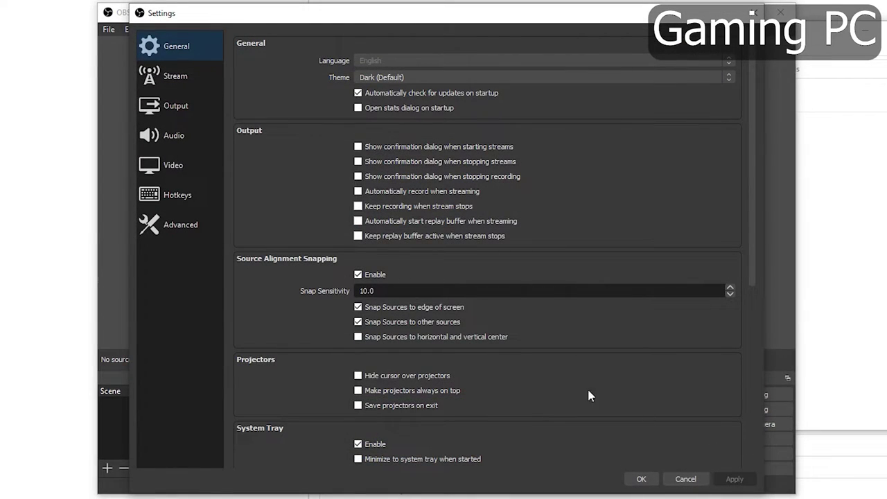
pyautogui.click(180, 137)
pyautogui.click(378, 119)
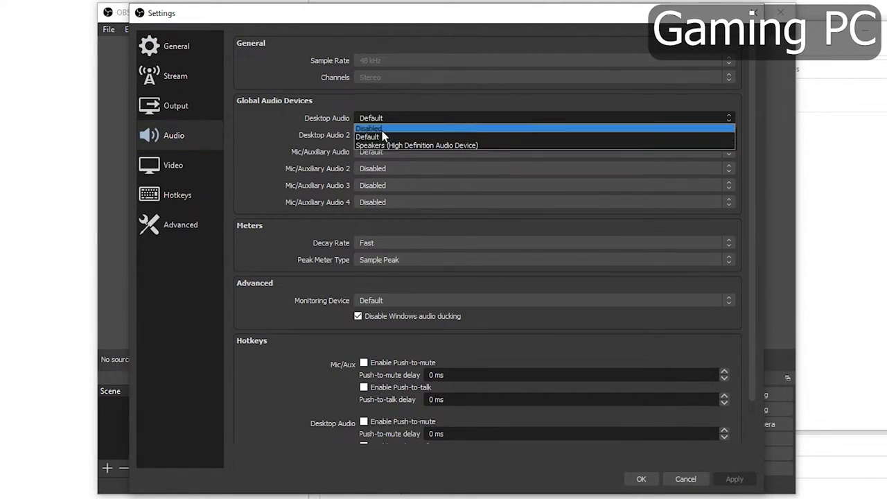
pyautogui.click(386, 143)
pyautogui.click(388, 151)
pyautogui.click(398, 178)
pyautogui.click(735, 481)
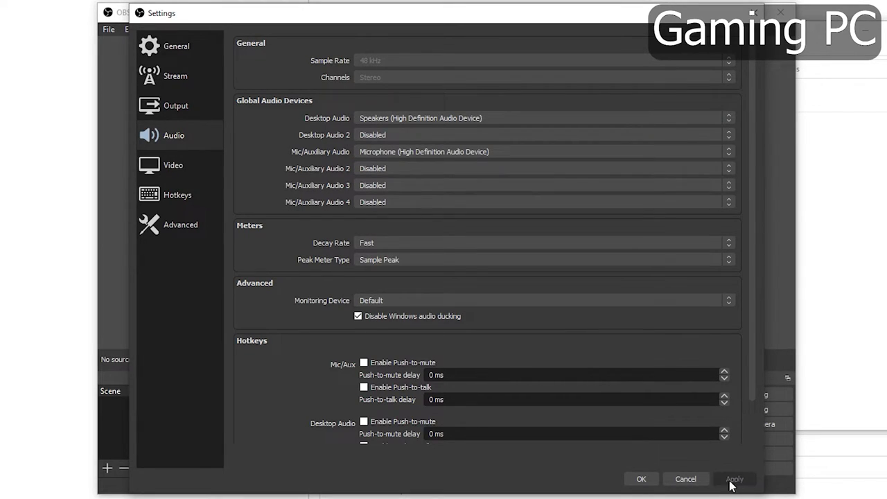
pyautogui.click(642, 480)
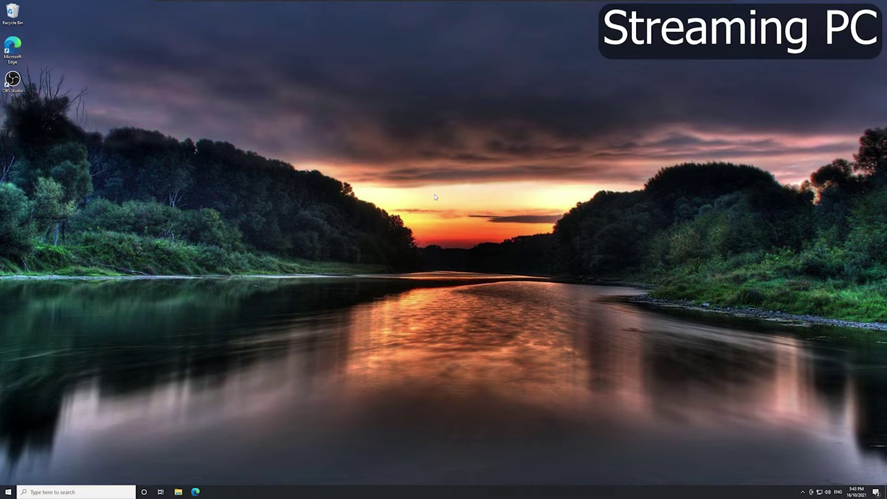
# On the streaming PC, get obs-ndi-4.9.0-Windows-Installer.exe through the browser, run it and allow it to make changes
pyautogui.click(196, 492)
pyautogui.click(364, 135)
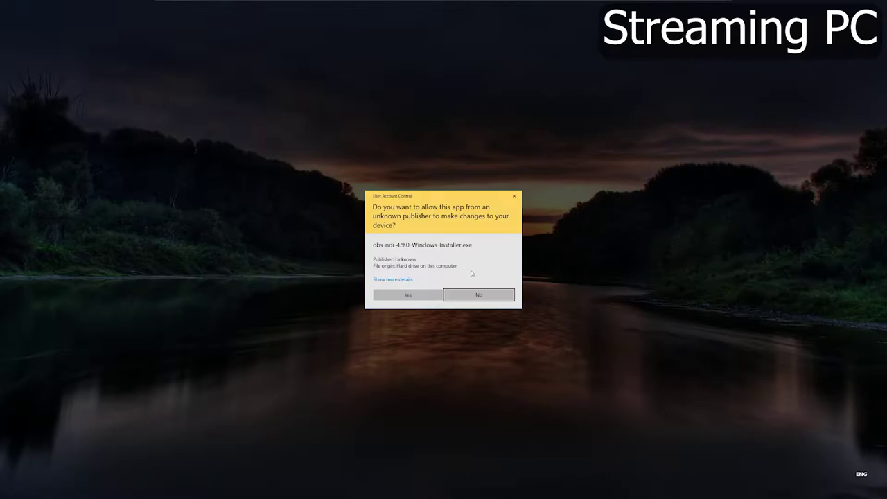
pyautogui.click(416, 293)
# Complete the obs-ndi installation on the streaming PC with the default setup options
pyautogui.click(483, 300)
pyautogui.click(483, 300)
pyautogui.click(483, 302)
pyautogui.click(483, 302)
pyautogui.click(484, 301)
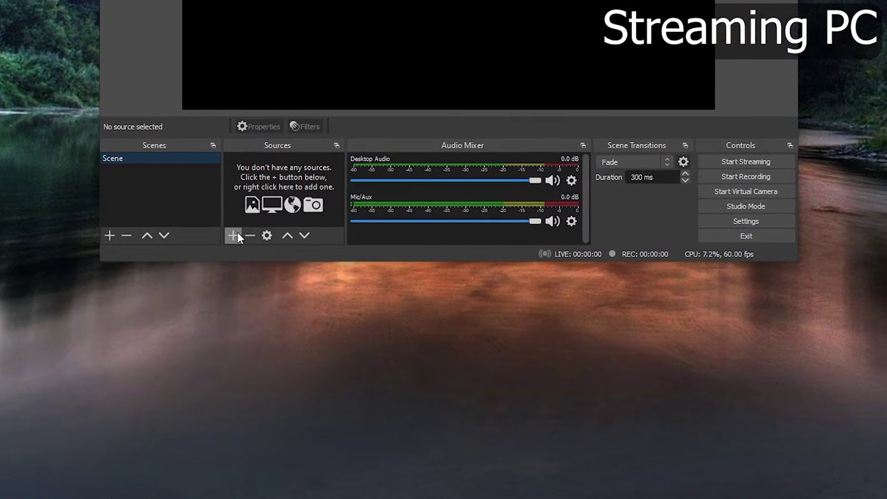
# On the streaming PC, add a new visible NDI Source named Gaming-PC-NDI to the scene in OBS
pyautogui.click(313, 341)
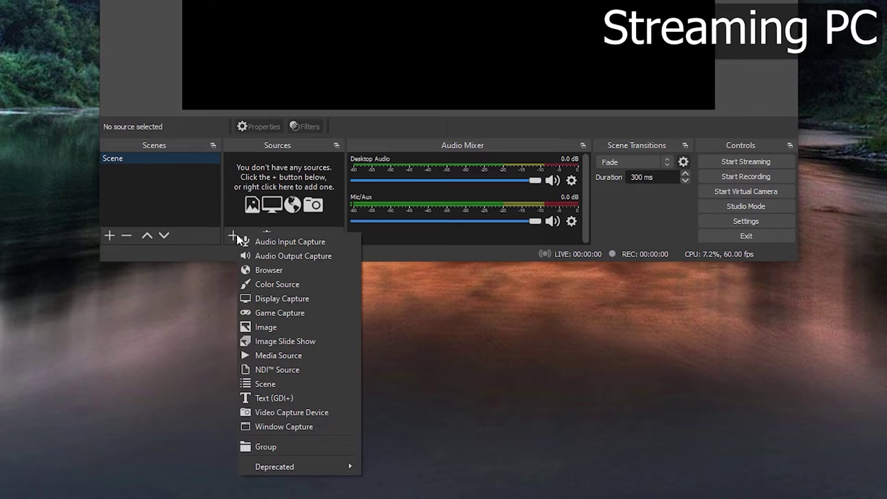
pyautogui.click(274, 369)
pyautogui.write('Gaming-PC-NDI')
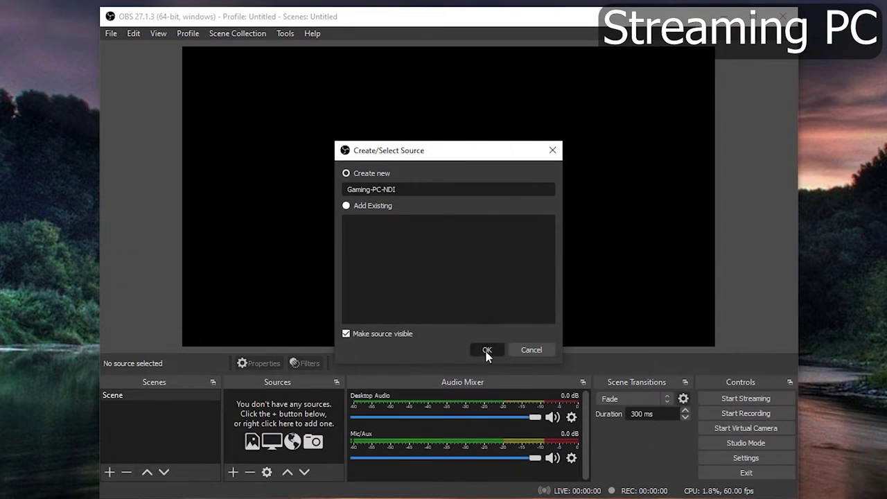
pyautogui.click(487, 350)
# Set the NDI source name to DESKTOP-2O4DS3R (Gaming PC), allow hardware acceleration, choose Low (experimental) latency mode, and accept the properties
pyautogui.click(664, 340)
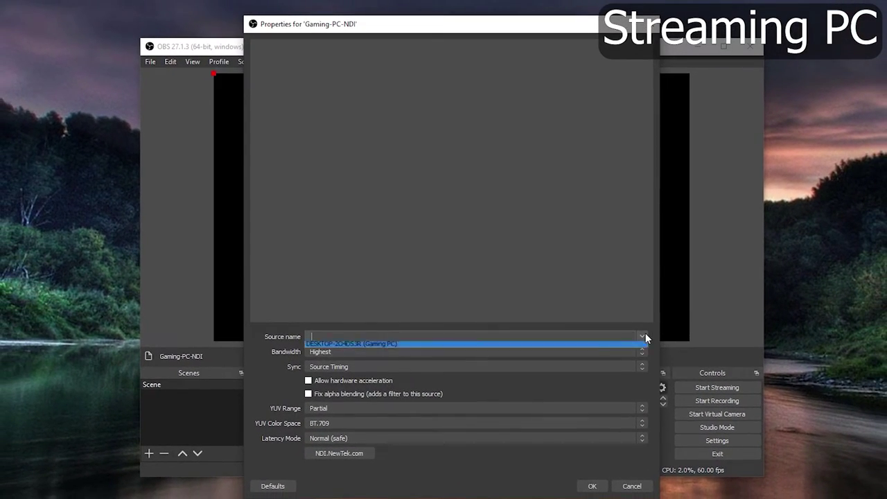
pyautogui.click(590, 345)
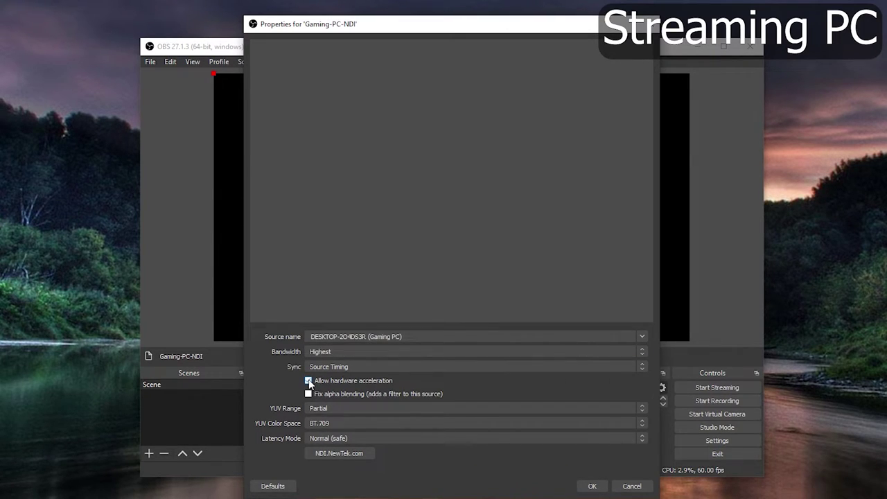
pyautogui.click(355, 437)
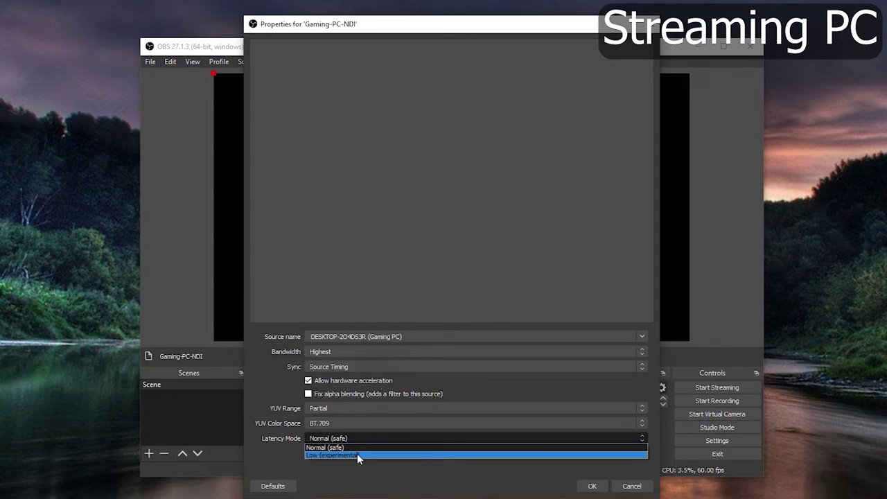
pyautogui.click(357, 455)
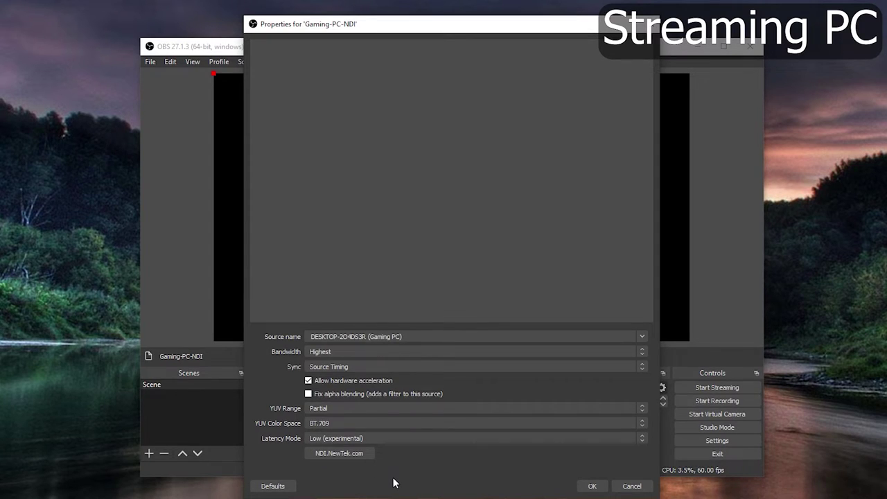
pyautogui.click(593, 485)
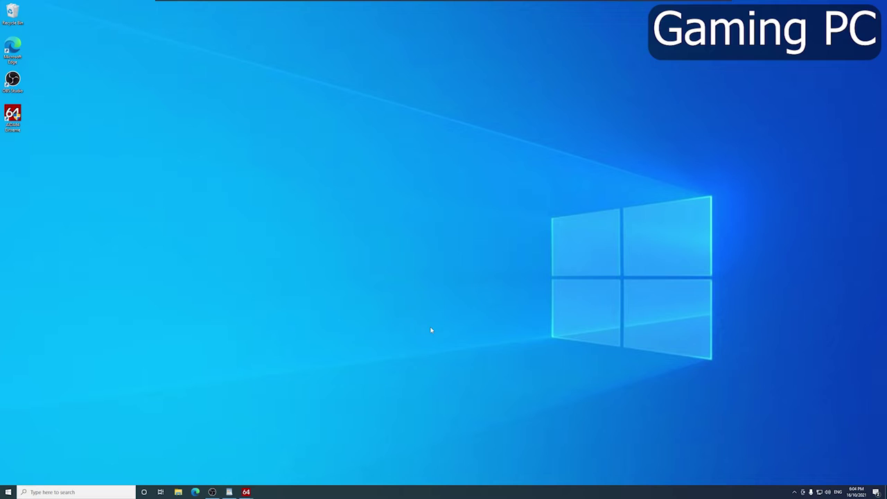
# On the gaming PC, open Task Manager and change the priority of the obs64.exe process to High
pyautogui.rightClick(434, 492)
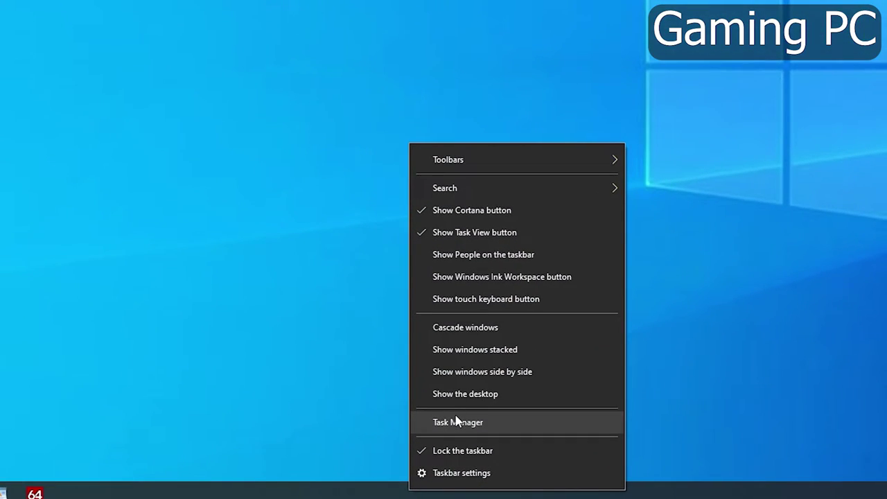
pyautogui.click(458, 421)
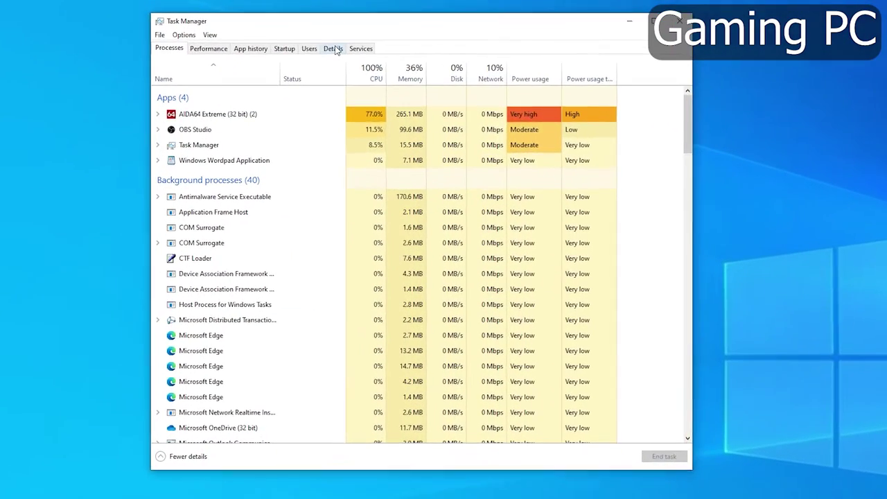
pyautogui.click(306, 83)
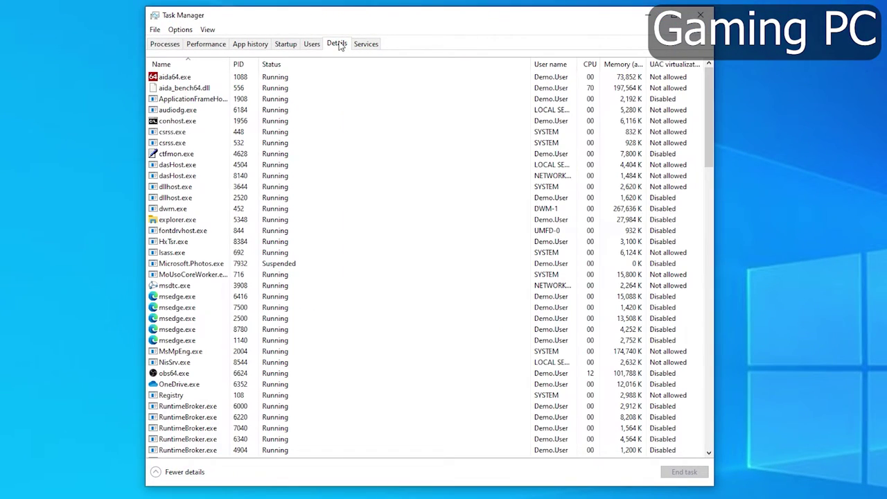
pyautogui.click(198, 375)
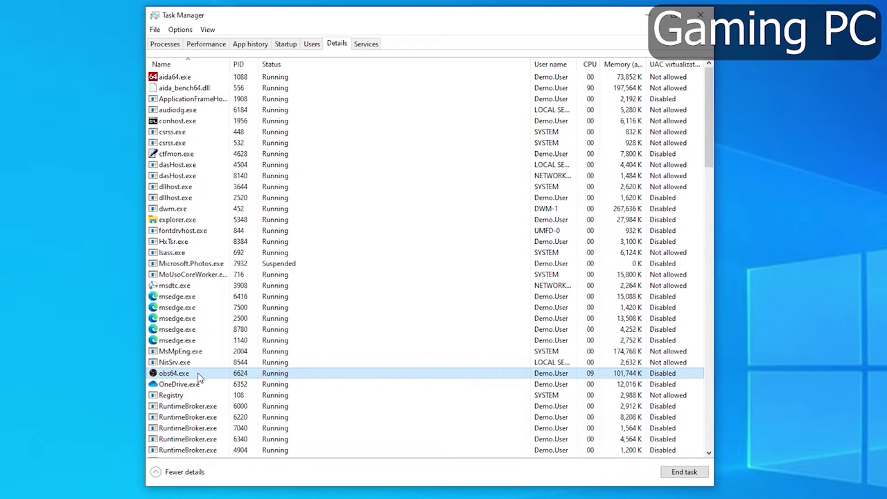
pyautogui.rightClick(198, 376)
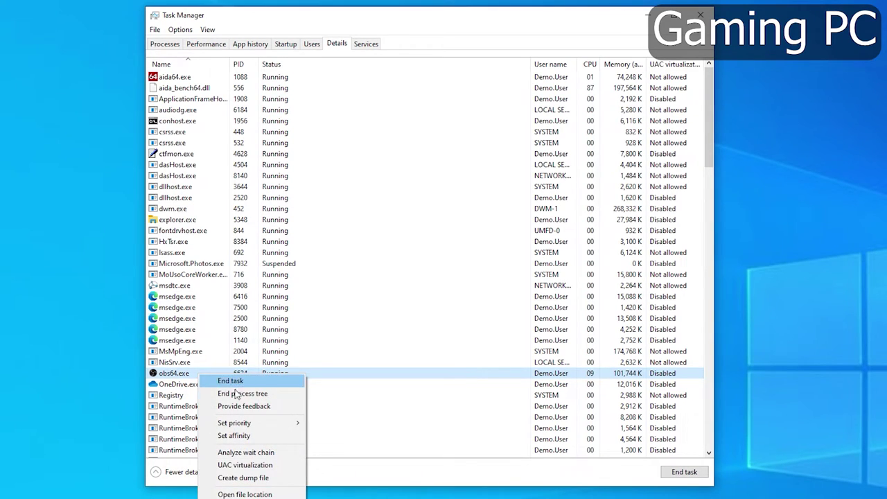
pyautogui.moveTo(266, 424)
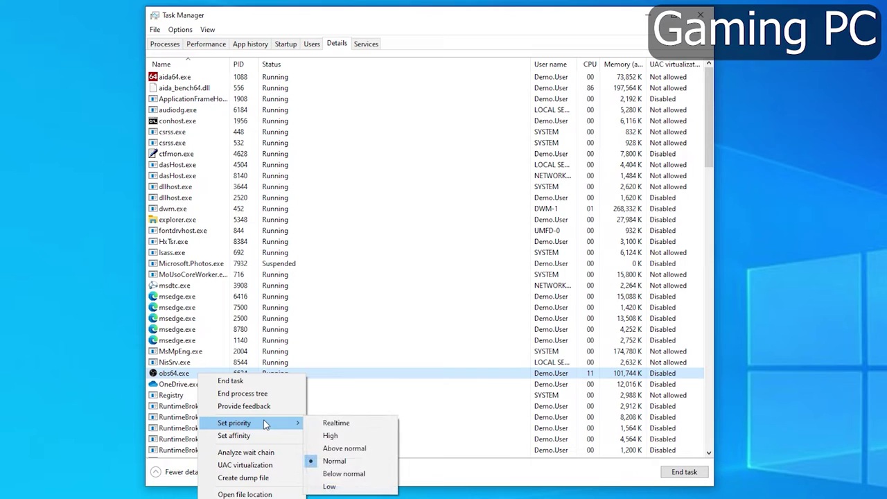
pyautogui.click(352, 435)
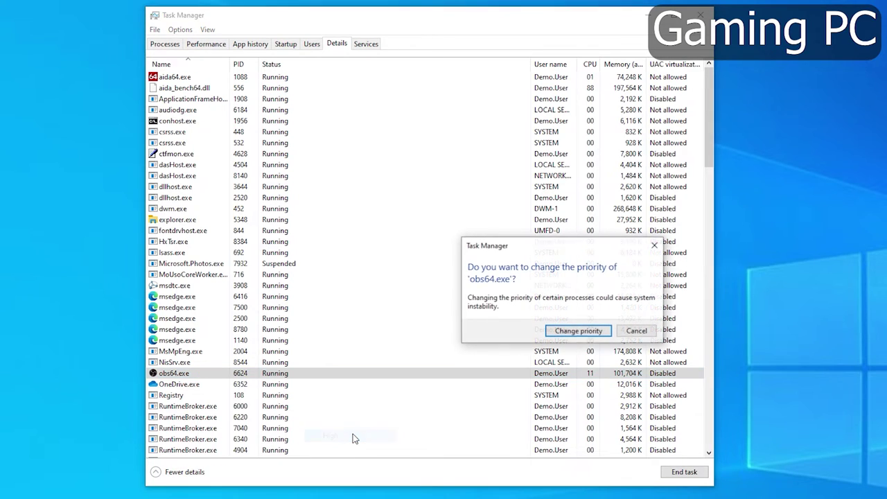
pyautogui.click(579, 332)
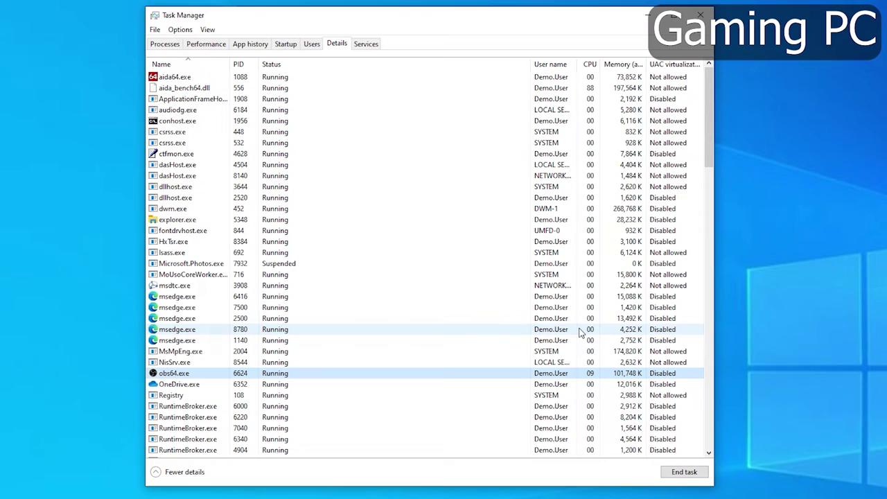